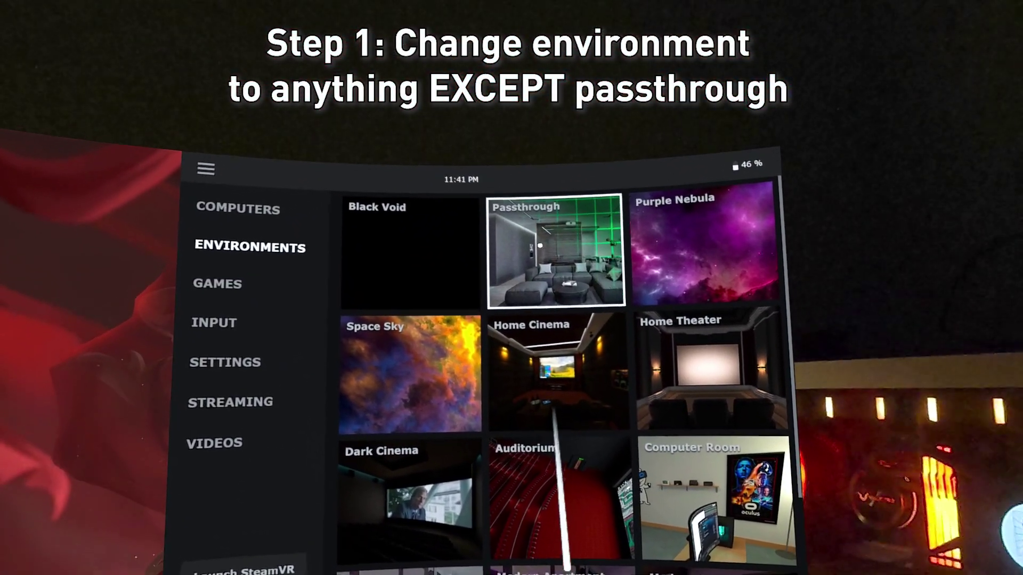
Switch the environment from passthrough to Purple Nebula
click(696, 236)
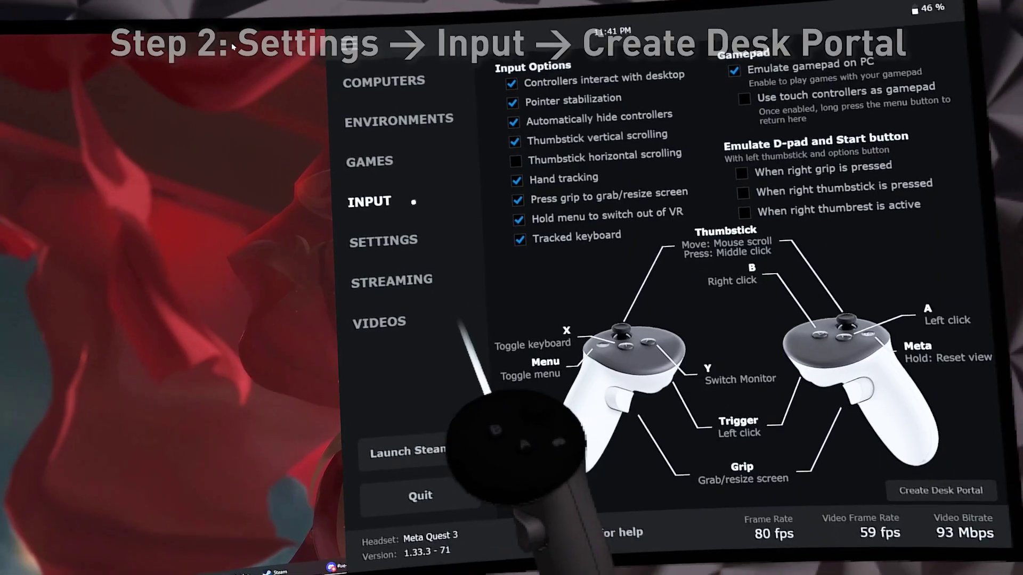
Return to the Input options and start a new desk portal
click(385, 113)
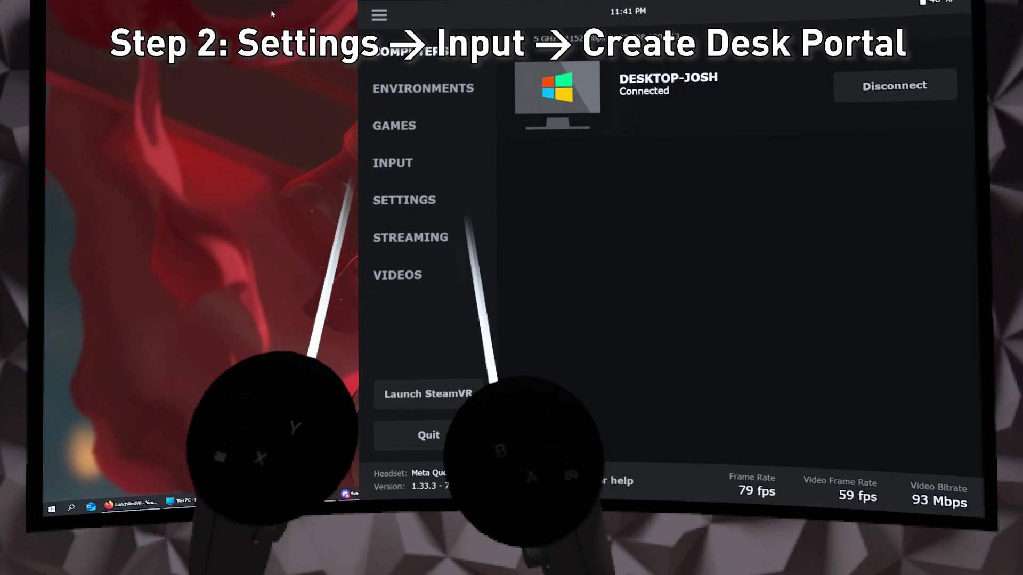
click(409, 183)
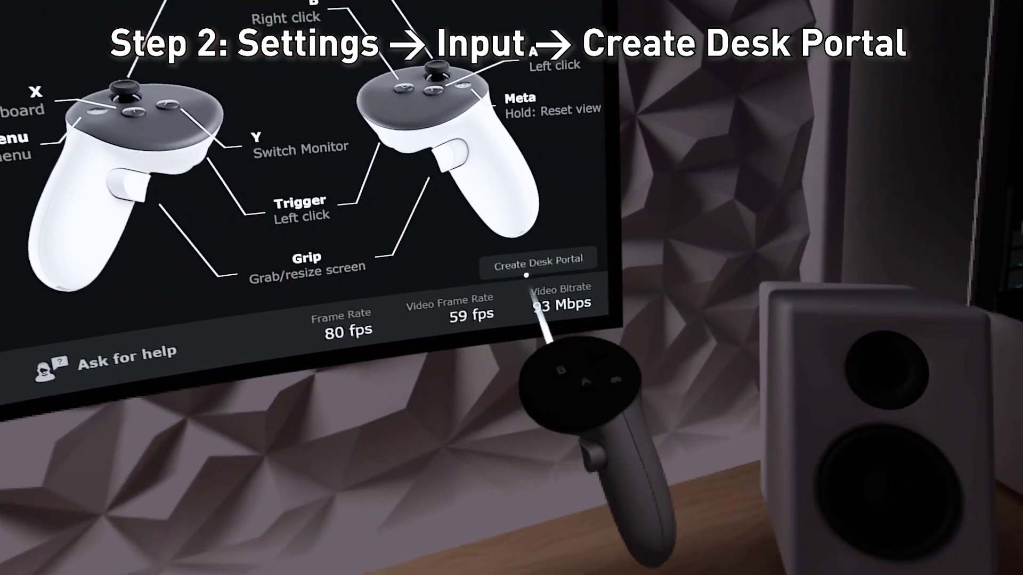
click(530, 236)
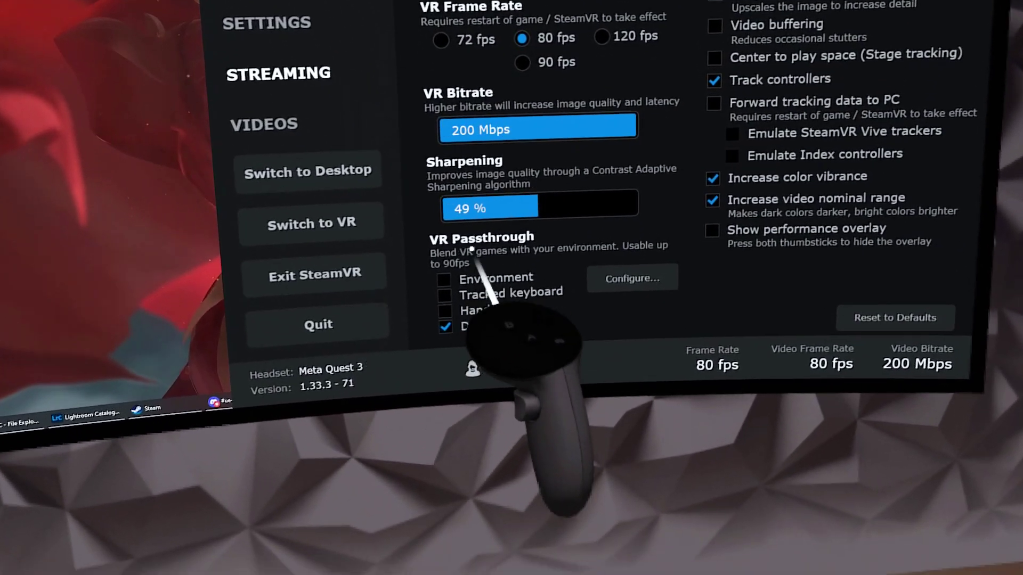
Enable Hands passthrough, toggling Tracked keyboard on and back off
click(449, 271)
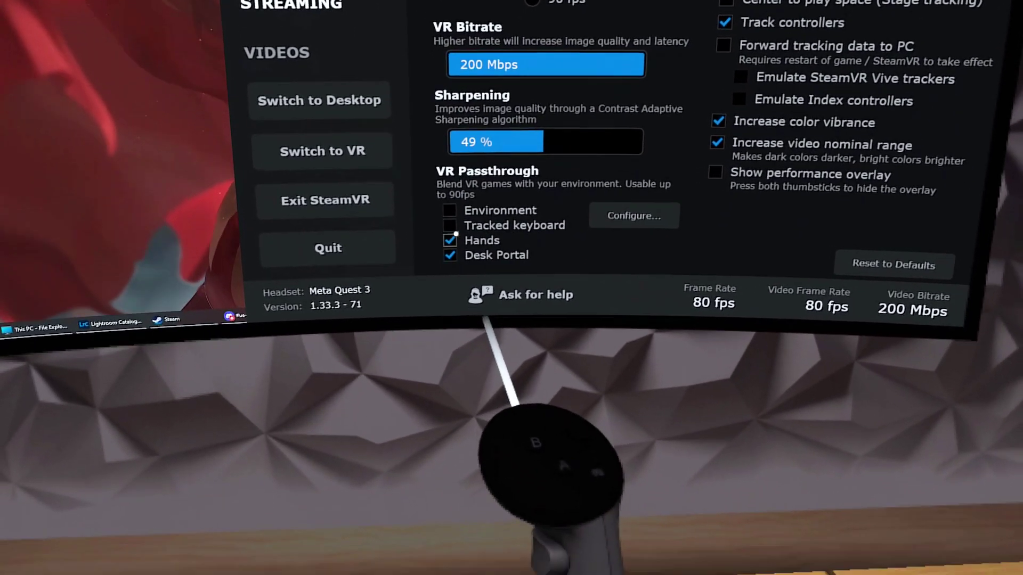
click(441, 299)
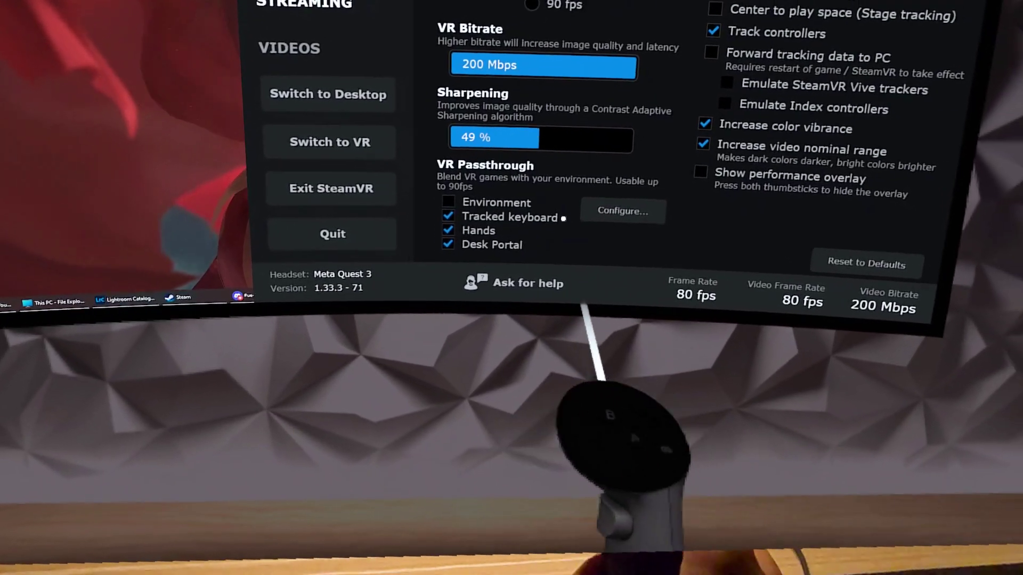
click(470, 232)
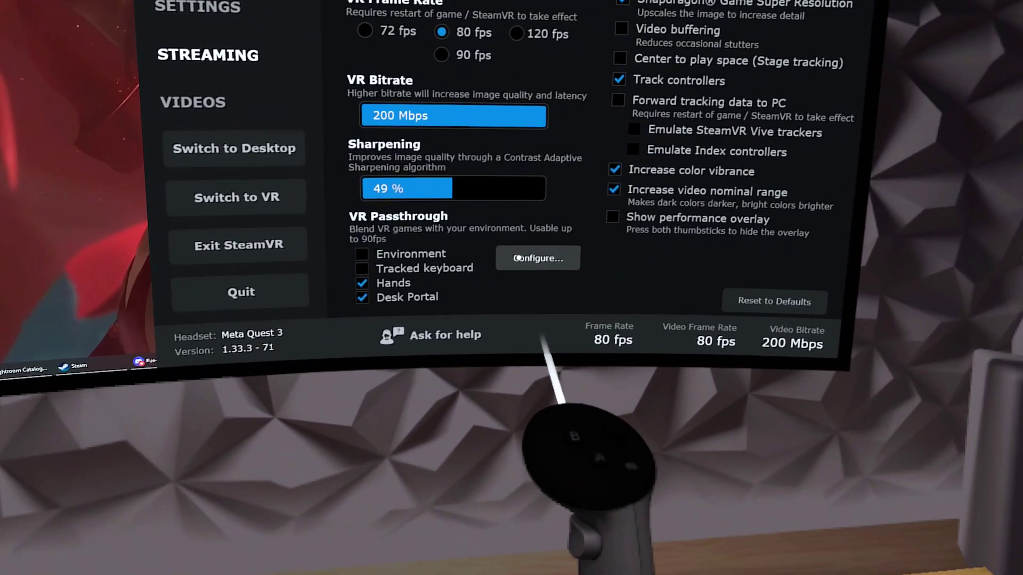
Set Passthrough Opacity to about 81% in the configuration panel
click(567, 260)
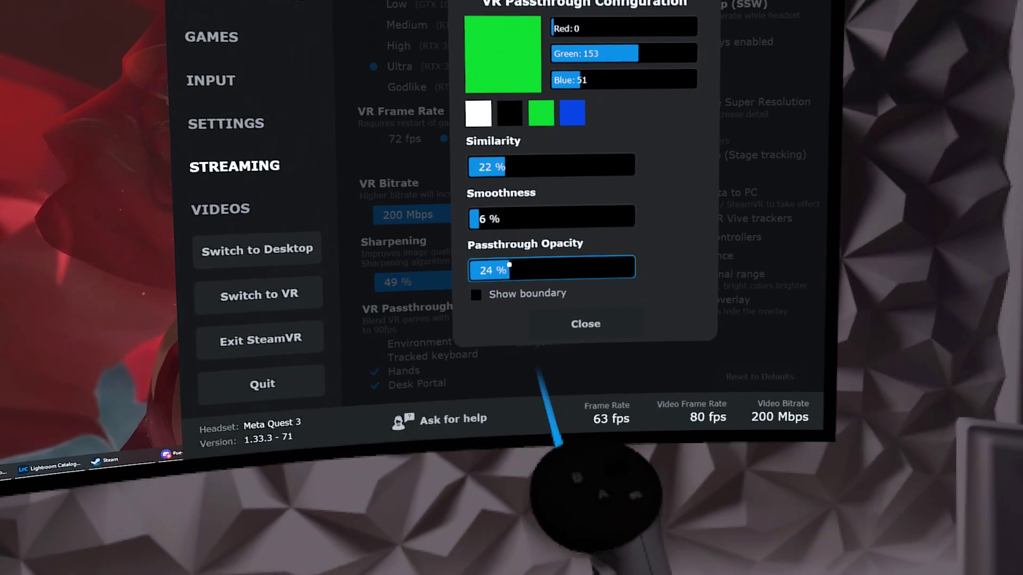
drag(509, 266, 593, 268)
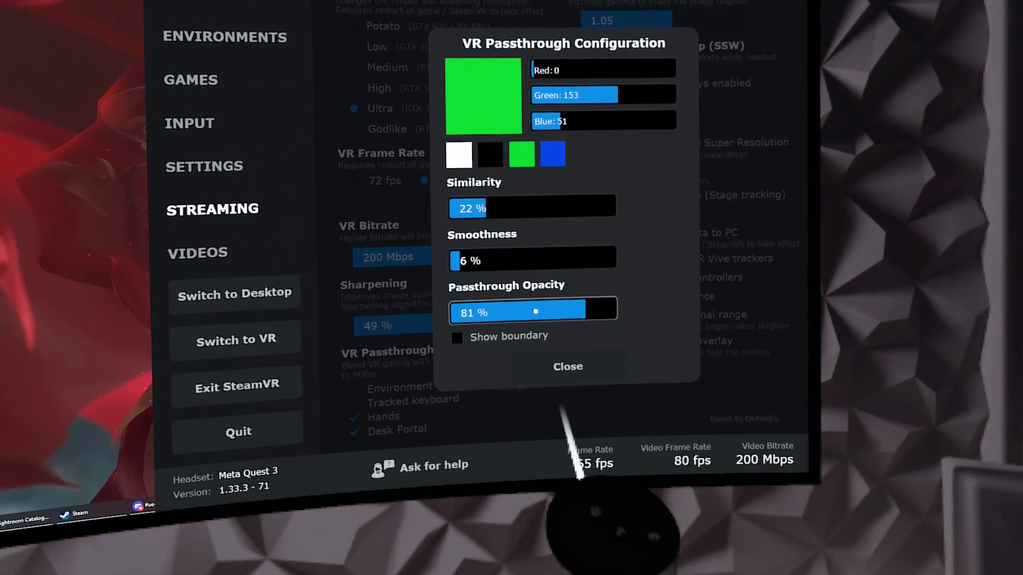
click(559, 363)
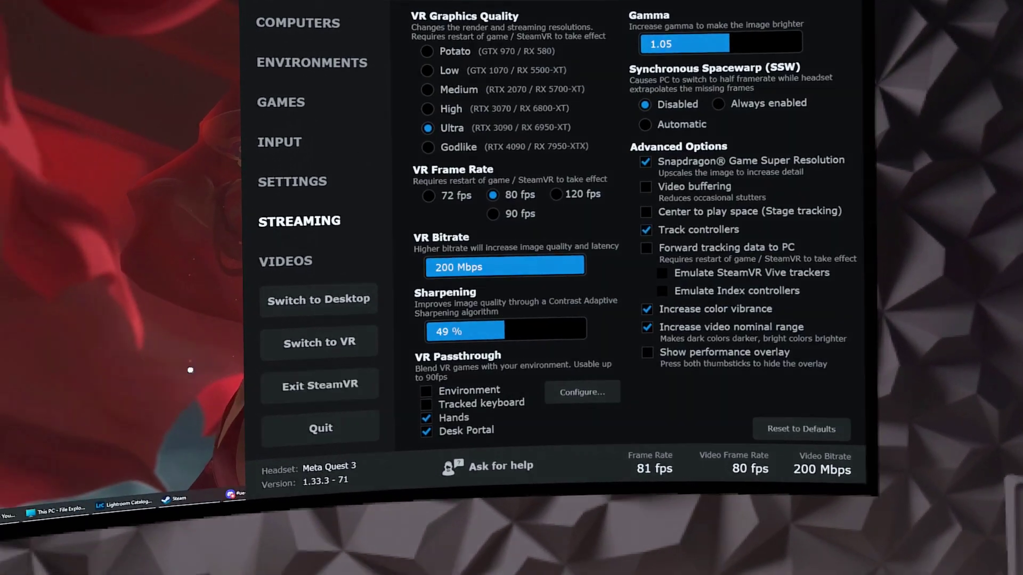